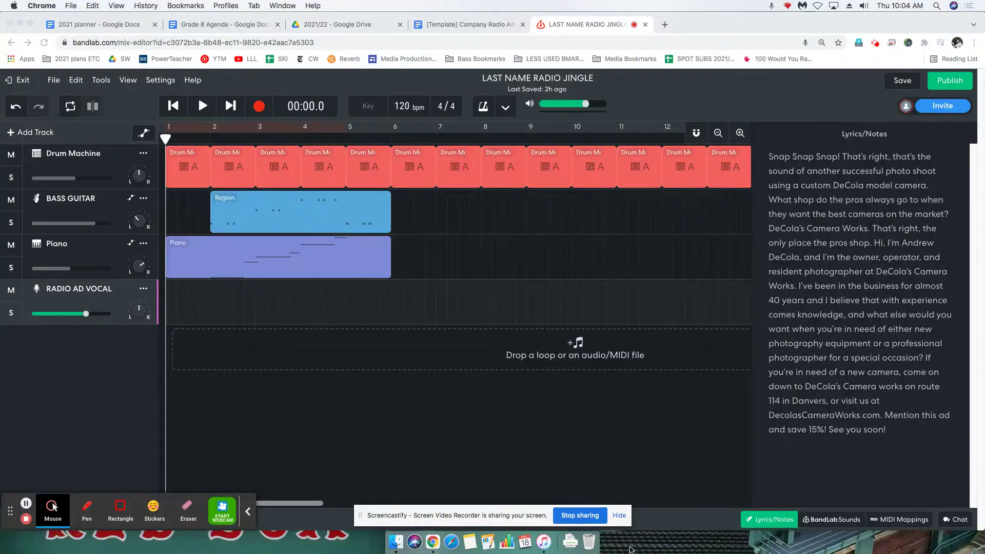
Step: Check the RADIO AD VOCAL track name and toggle the Lyrics/Notes panel back open
click(619, 515)
click(248, 512)
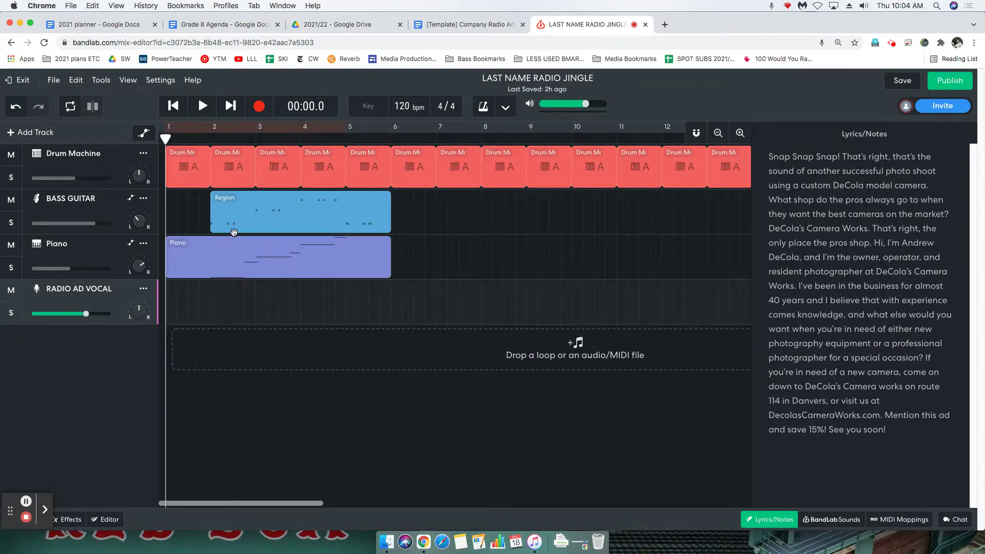
drag(112, 289, 46, 289)
click(46, 290)
click(771, 519)
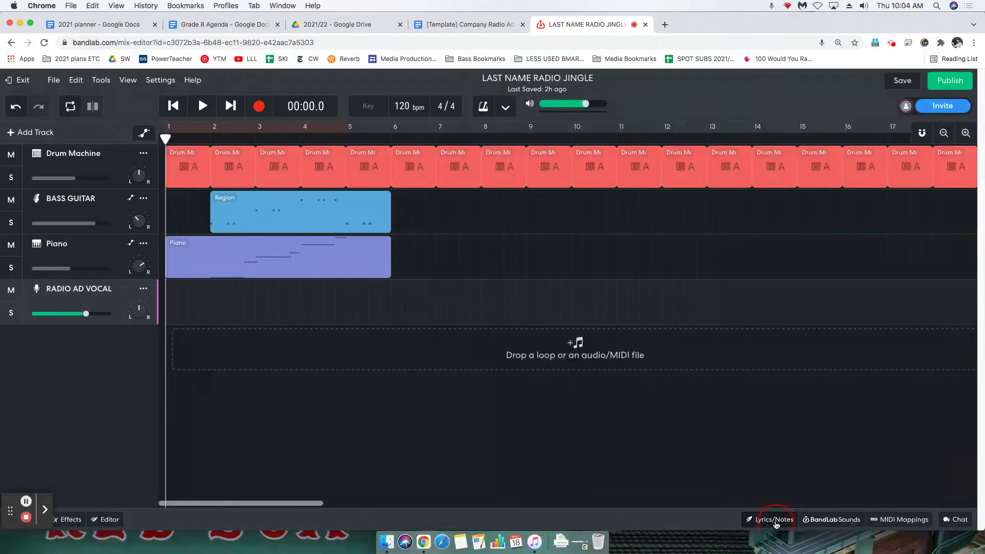
click(770, 519)
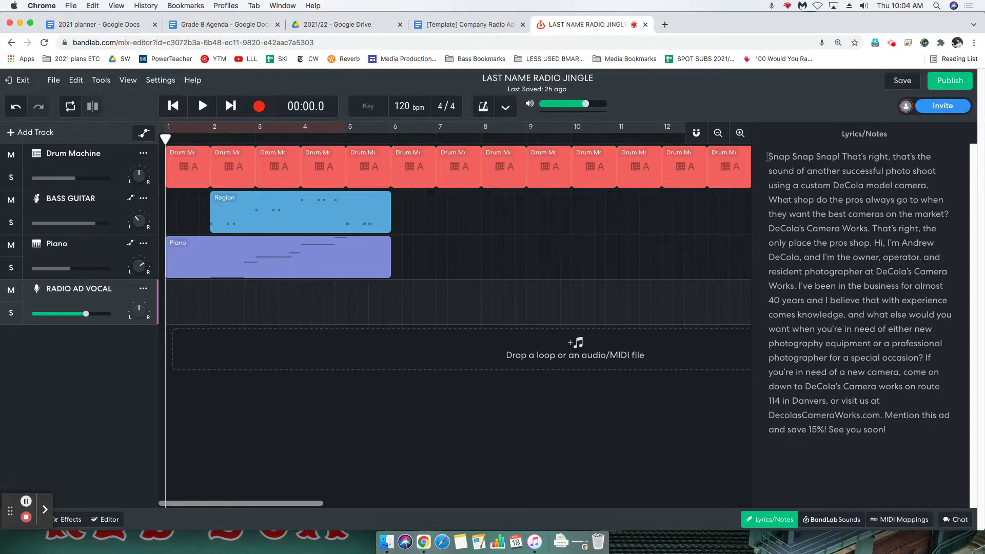
Step: Select the whole old ad script in the Lyrics/Notes panel and delete it
drag(767, 157, 904, 437)
click(901, 433)
shift+click(780, 272)
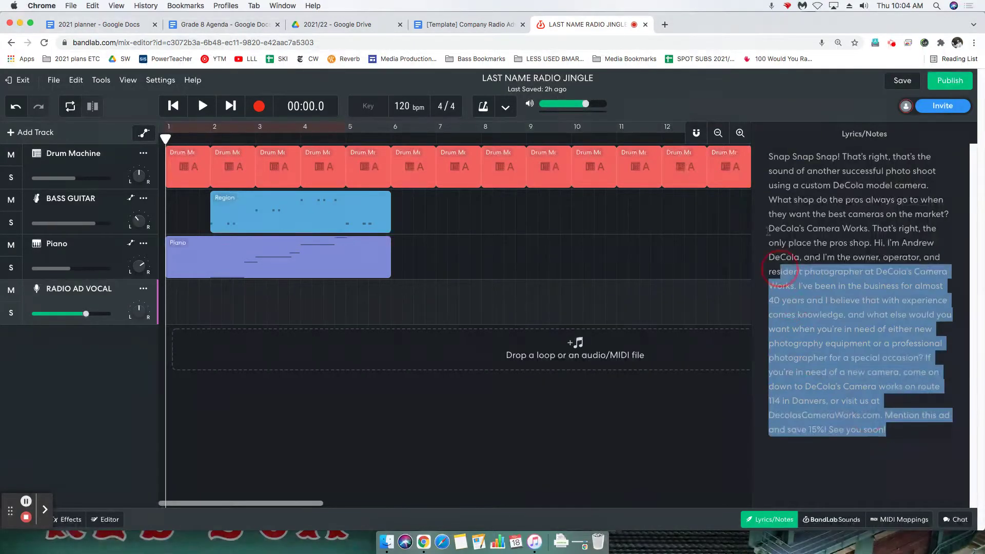
key(super+a)
click(784, 515)
click(783, 515)
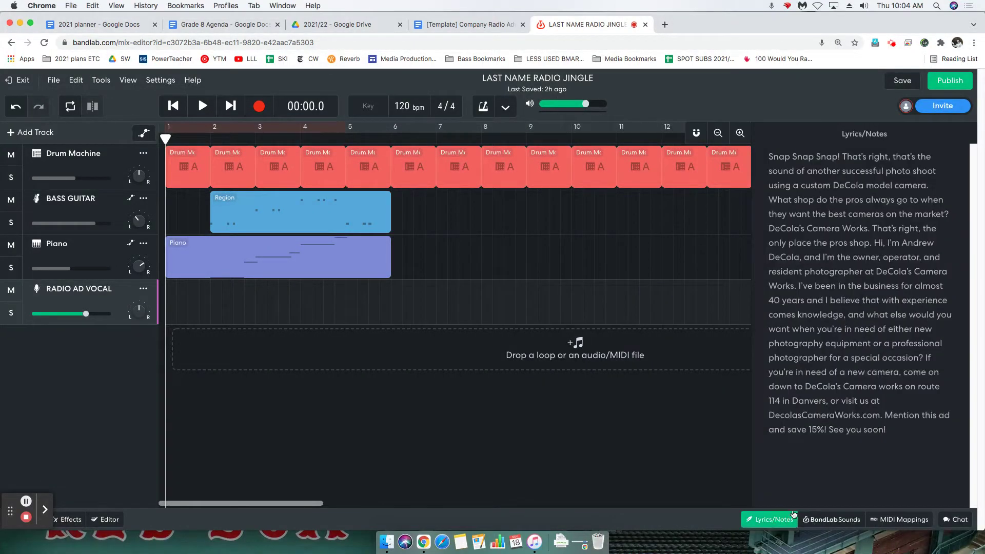
click(898, 431)
drag(898, 431, 718, 154)
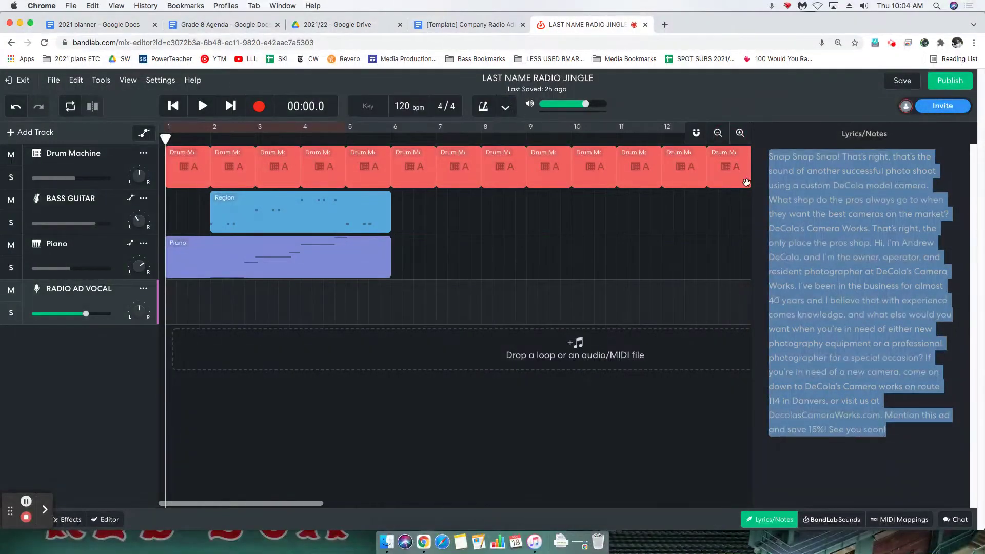
key(BackSpace)
Step: In the radio ad template, delete the DOWN HERE placeholder text
click(450, 21)
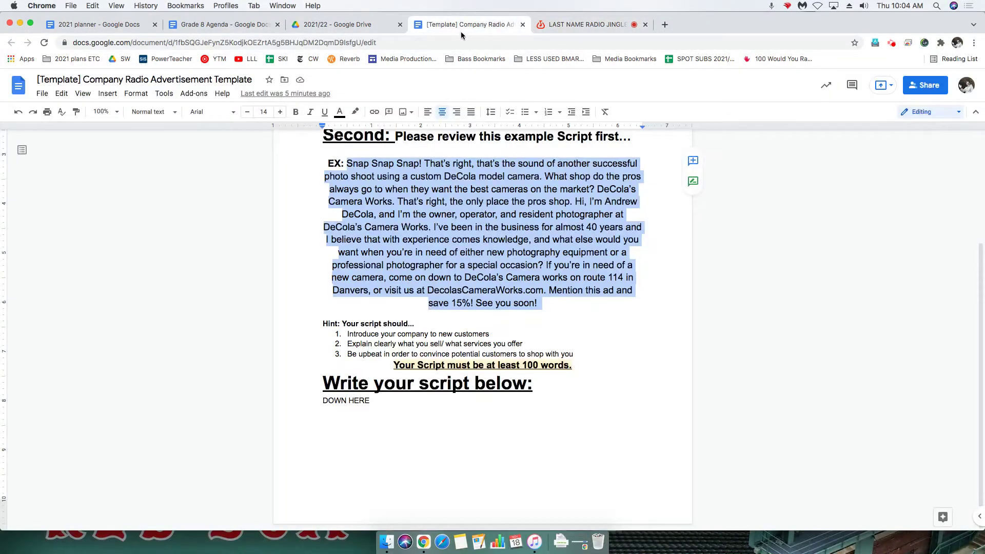
scroll(429, 254, up, 4)
scroll(429, 253, down, 4)
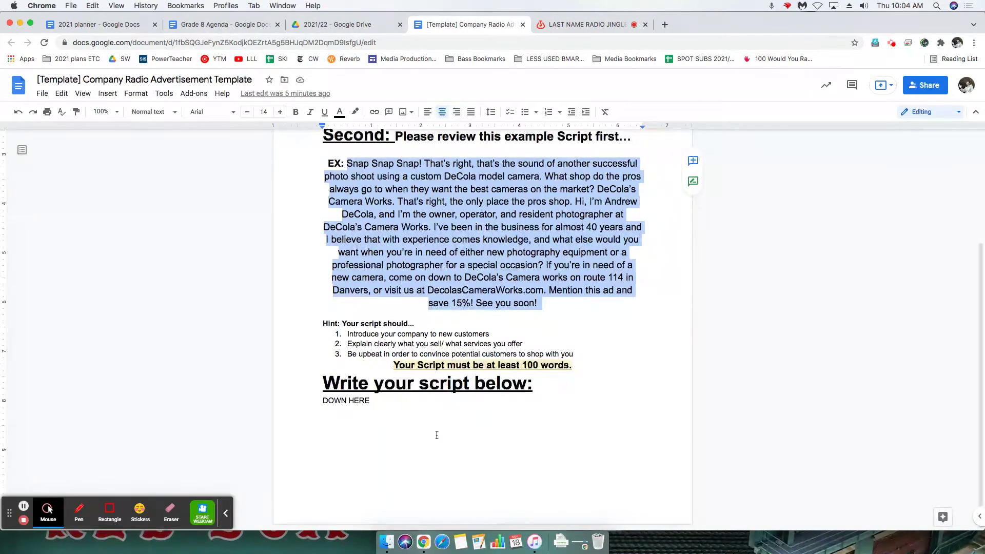
click(226, 512)
click(442, 415)
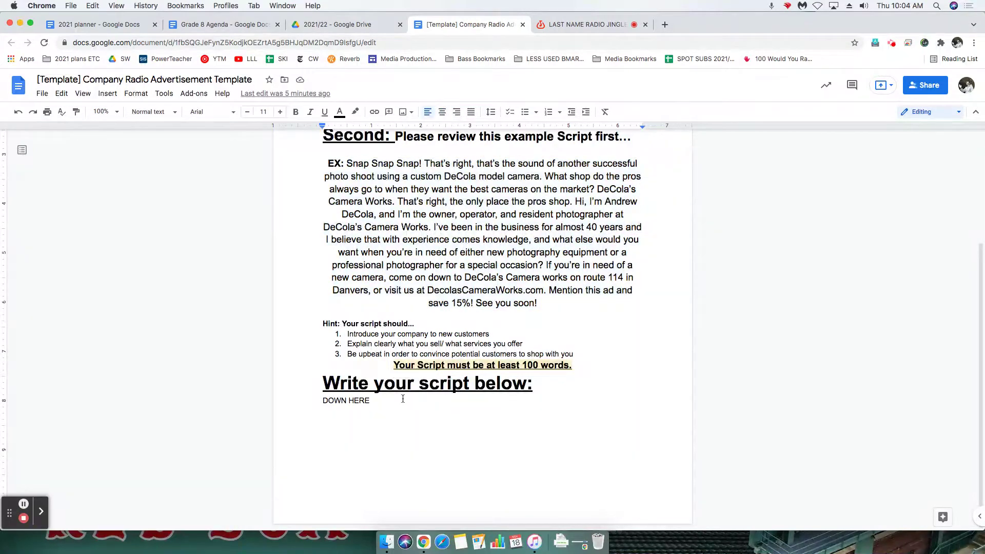
drag(315, 400, 452, 450)
key(BackSpace)
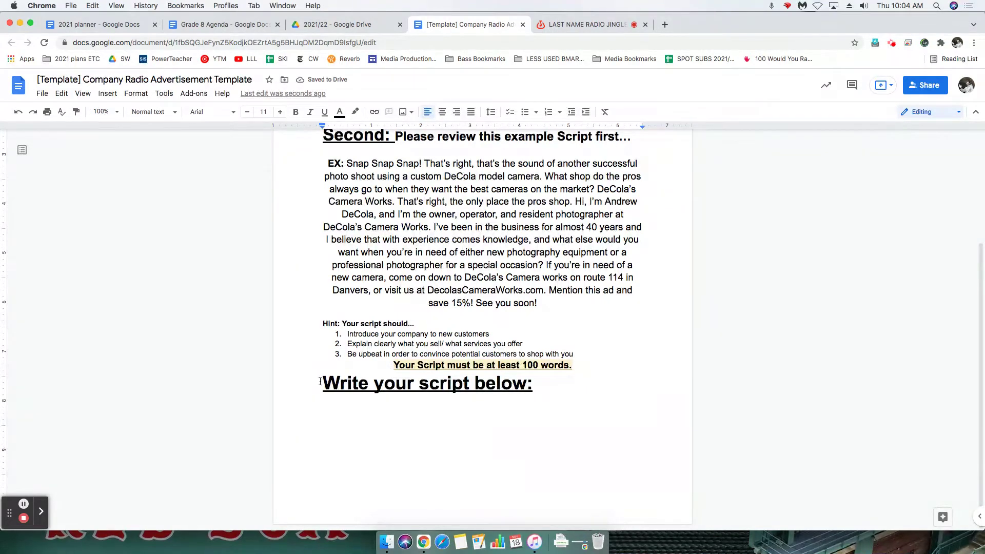
Step: Put the caret on the empty line under 'Write your script below:'
drag(323, 384, 505, 401)
click(497, 406)
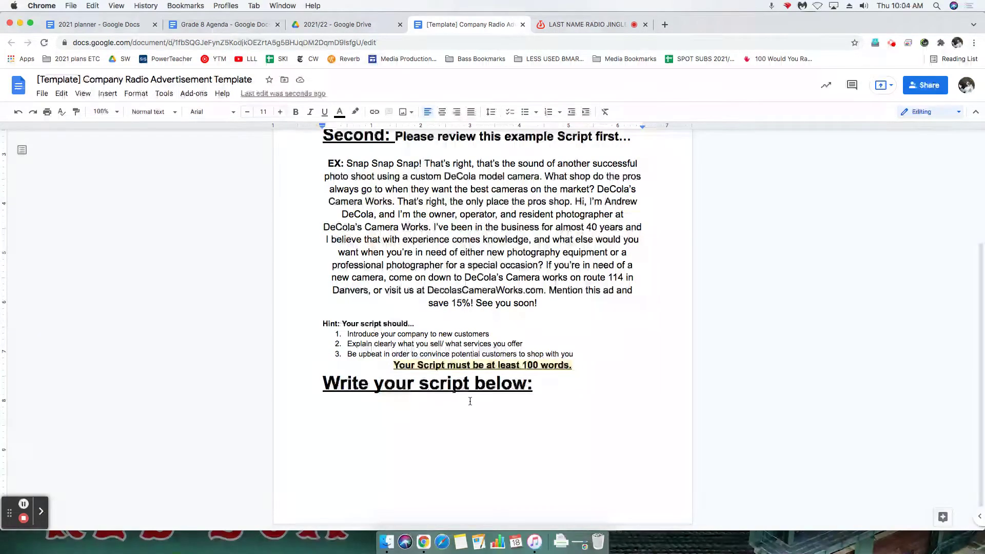
drag(407, 398, 305, 389)
click(348, 406)
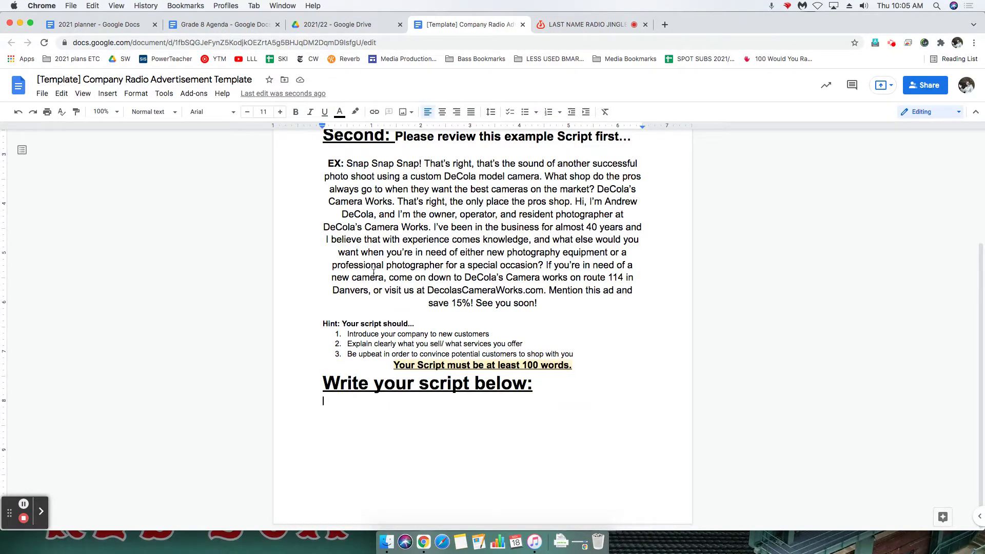
Step: Copy the EX: example ad script paragraph and return to the BandLab jingle
drag(322, 322, 569, 377)
click(559, 305)
drag(559, 304, 345, 163)
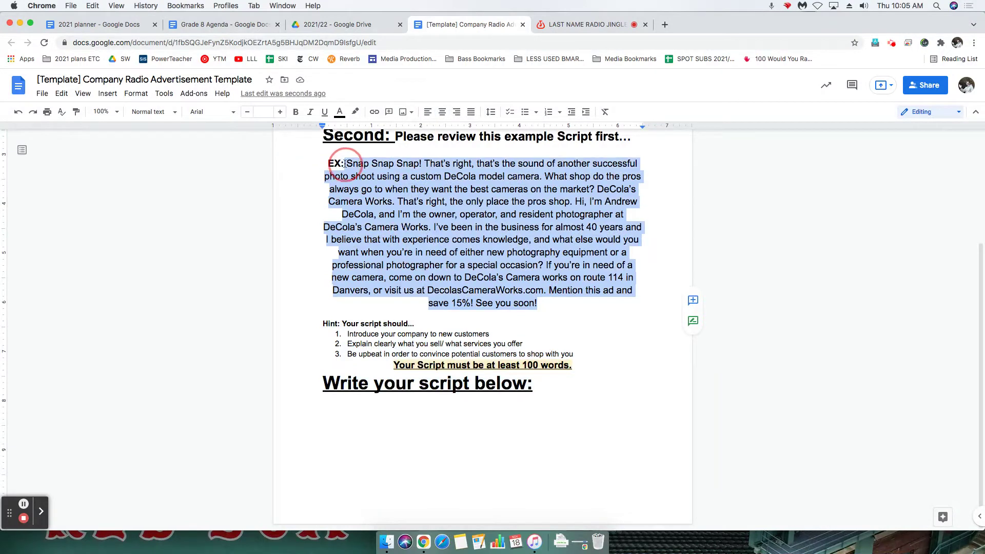
click(345, 163)
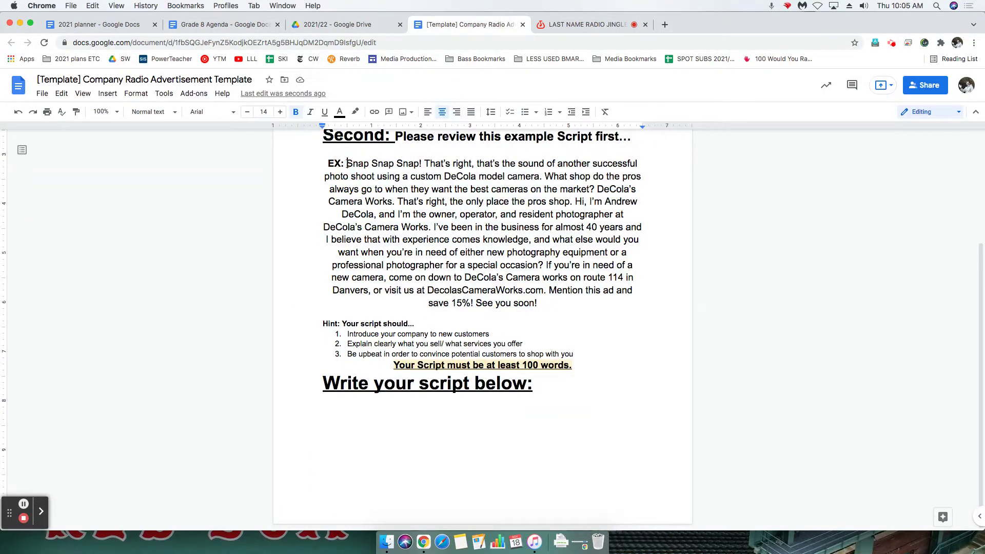
drag(347, 164, 550, 304)
key(super+c)
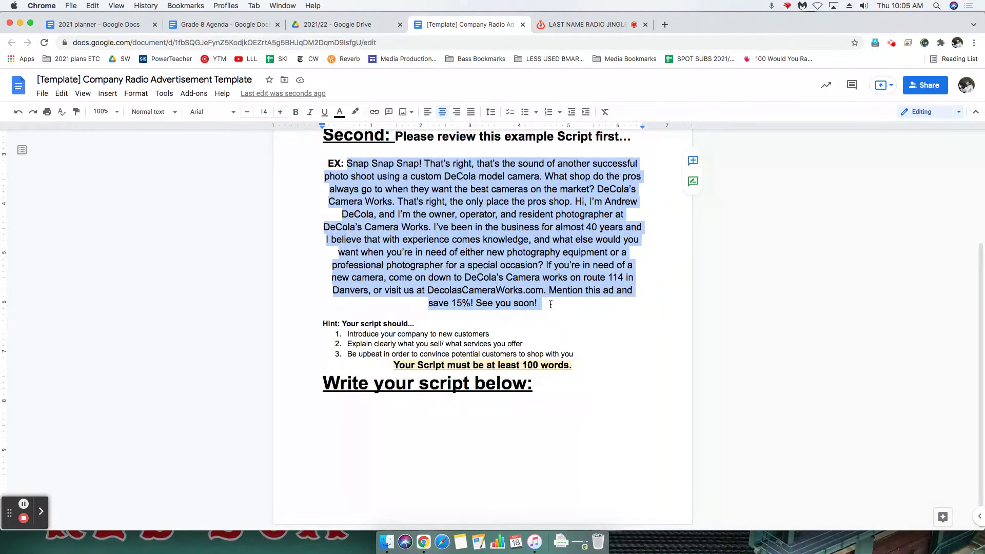
click(465, 410)
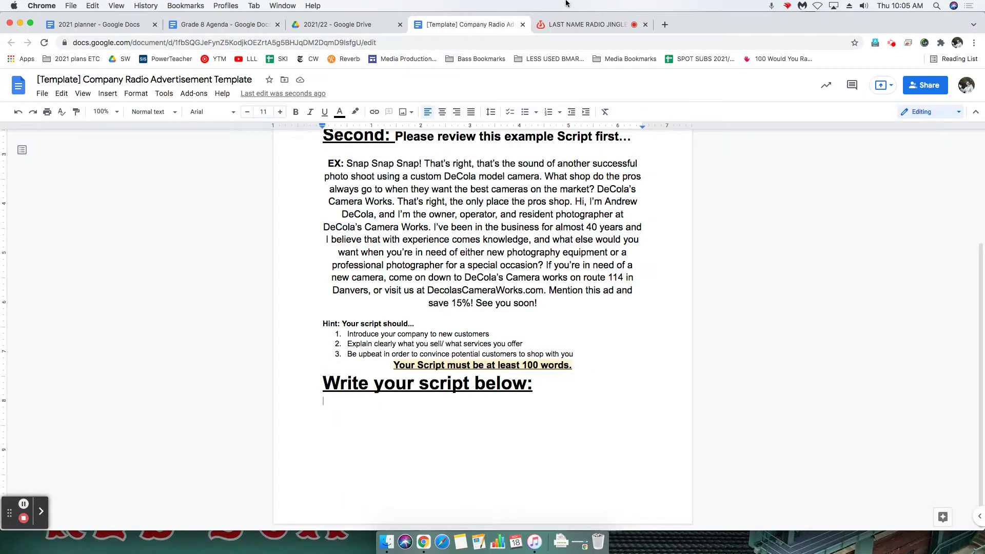
click(588, 25)
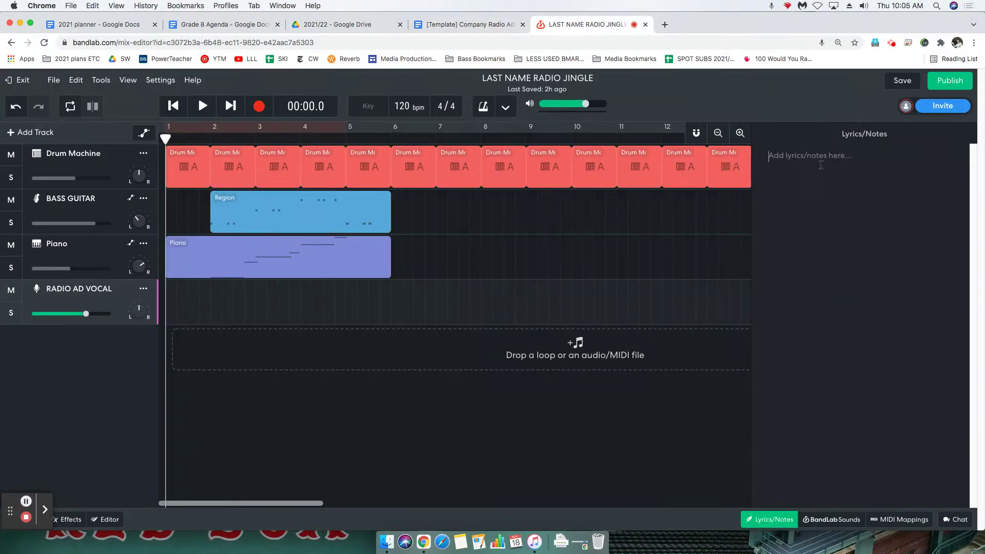
Step: Paste the DeCola's Camera Works ad script into the empty Lyrics/Notes panel
click(771, 522)
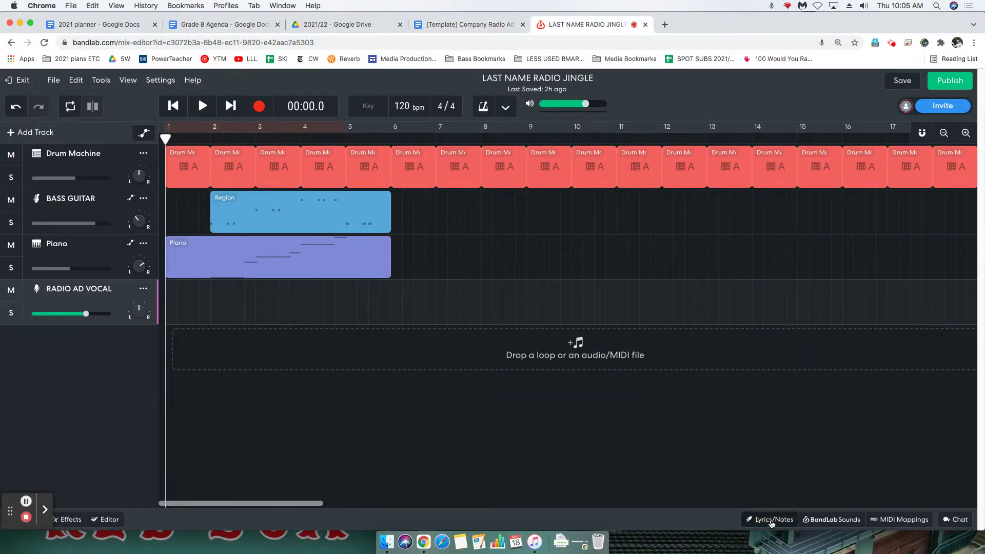
click(771, 523)
click(771, 524)
click(771, 524)
click(822, 287)
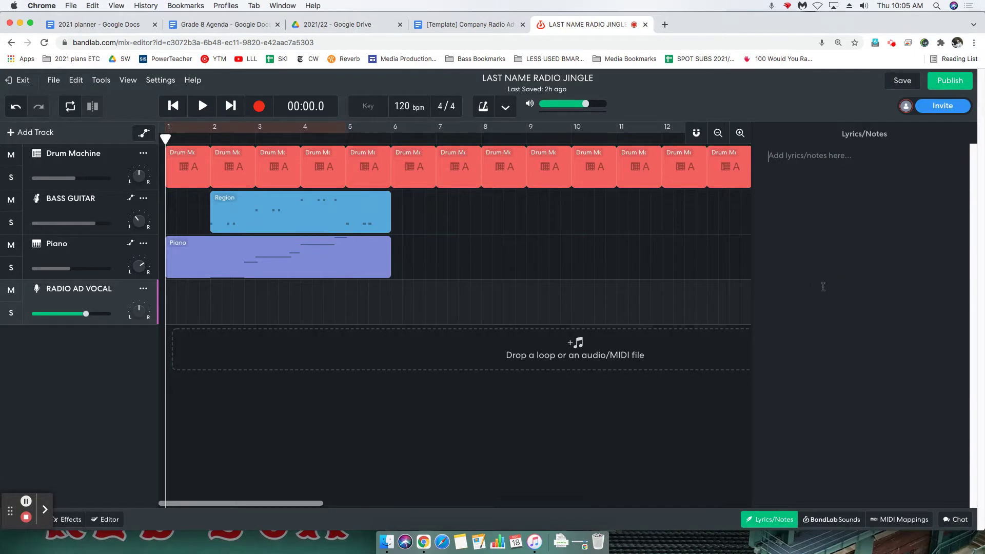
key(super+v)
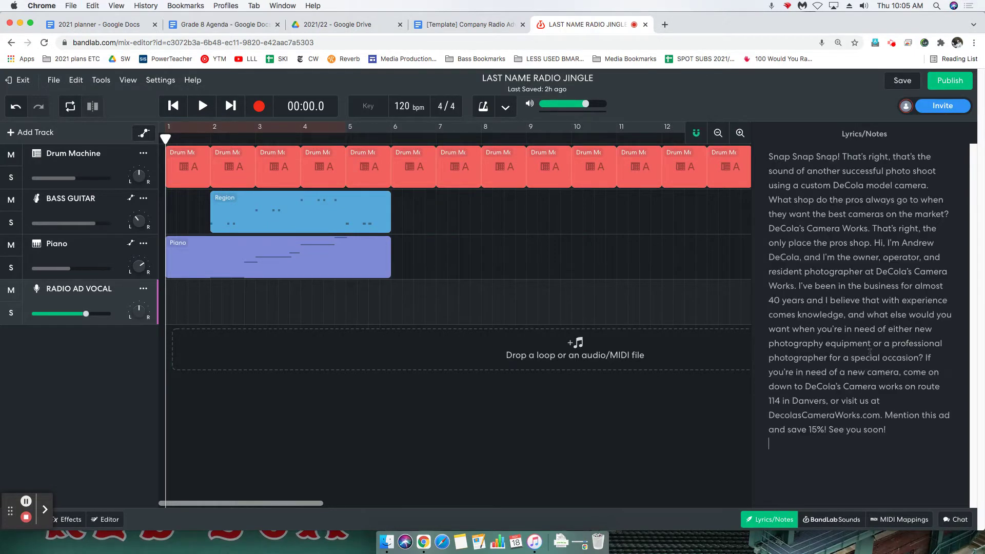
drag(888, 431, 765, 148)
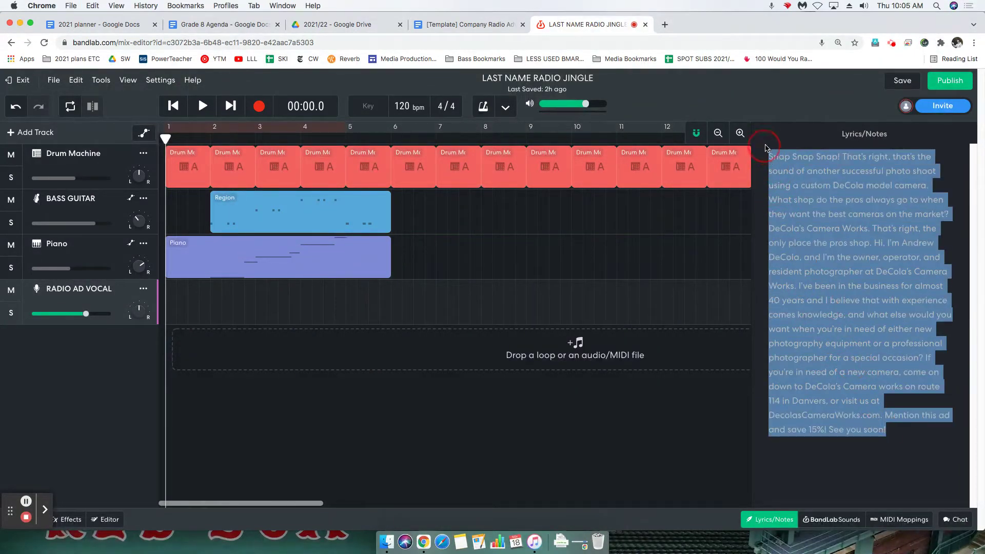
click(767, 154)
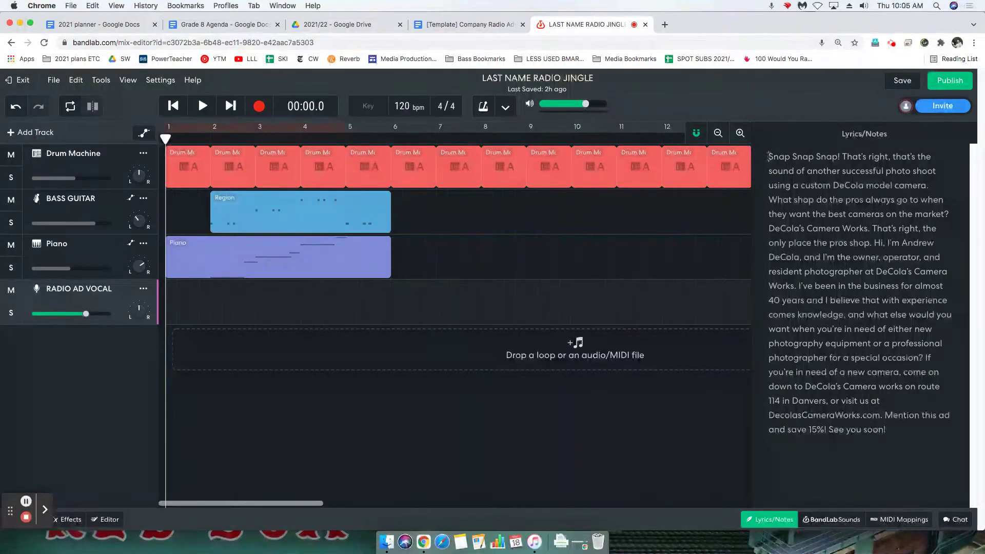
Step: Set the template's caret under the script heading, then go back to LAST NAME RADIO JINGLE
click(497, 27)
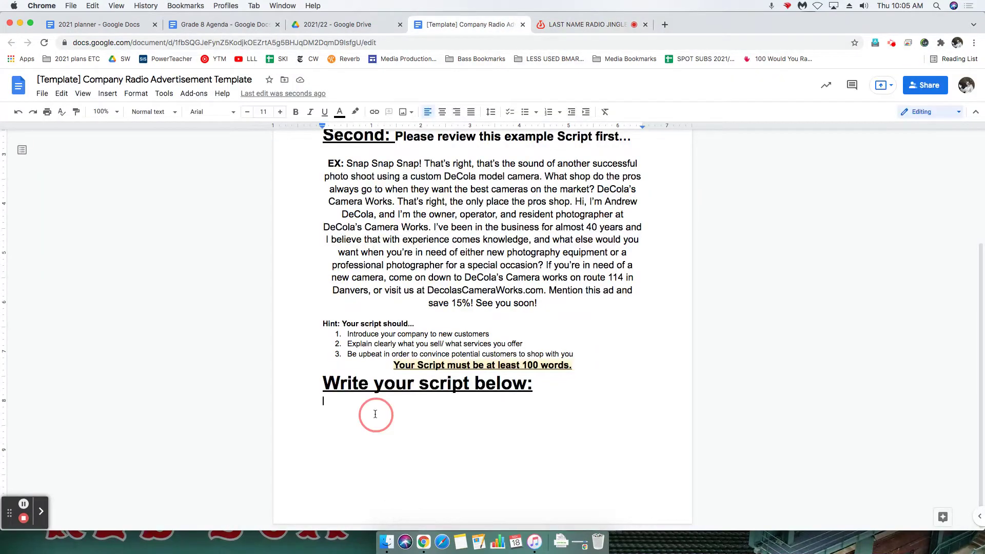
click(400, 502)
scroll(403, 422, up, 1)
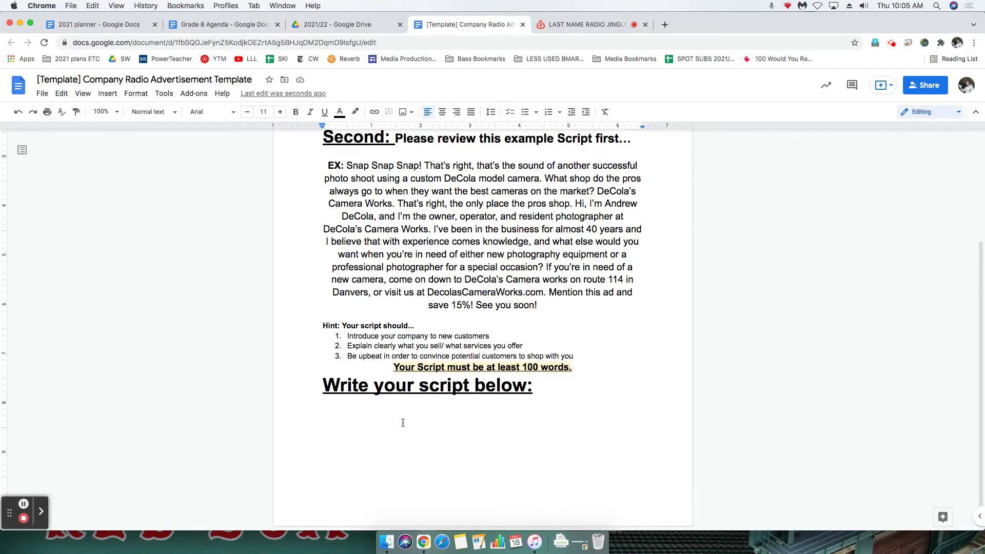
drag(554, 304, 354, 233)
click(354, 233)
scroll(359, 432, down, 3)
click(374, 470)
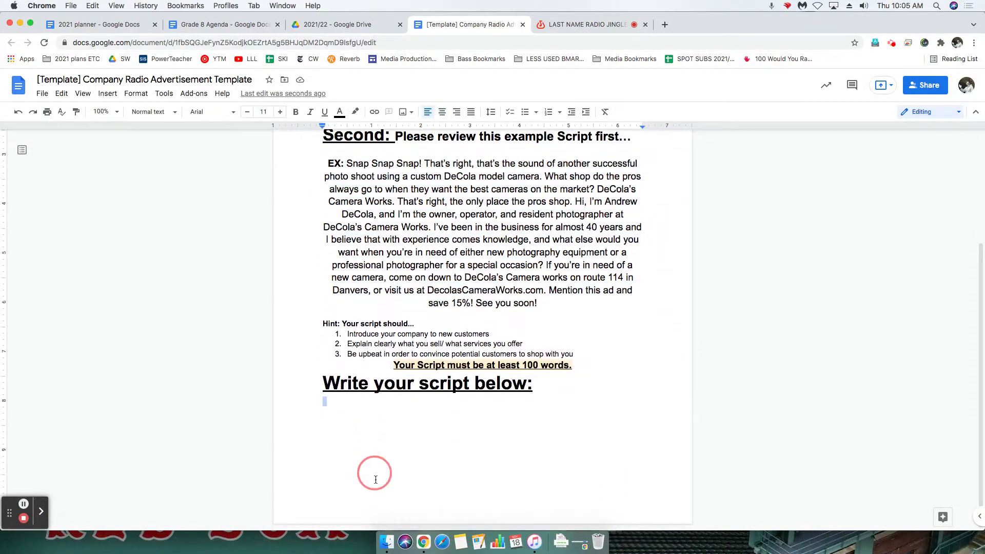
click(583, 30)
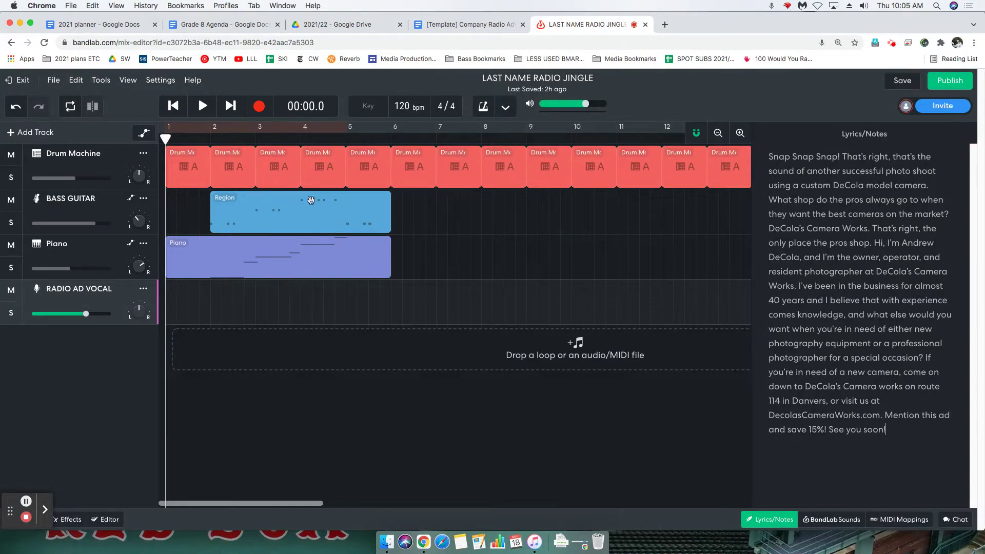
Step: Solo RADIO AD VOCAL and put the playhead exactly at 00:10.0, bar 6
drag(166, 139, 391, 148)
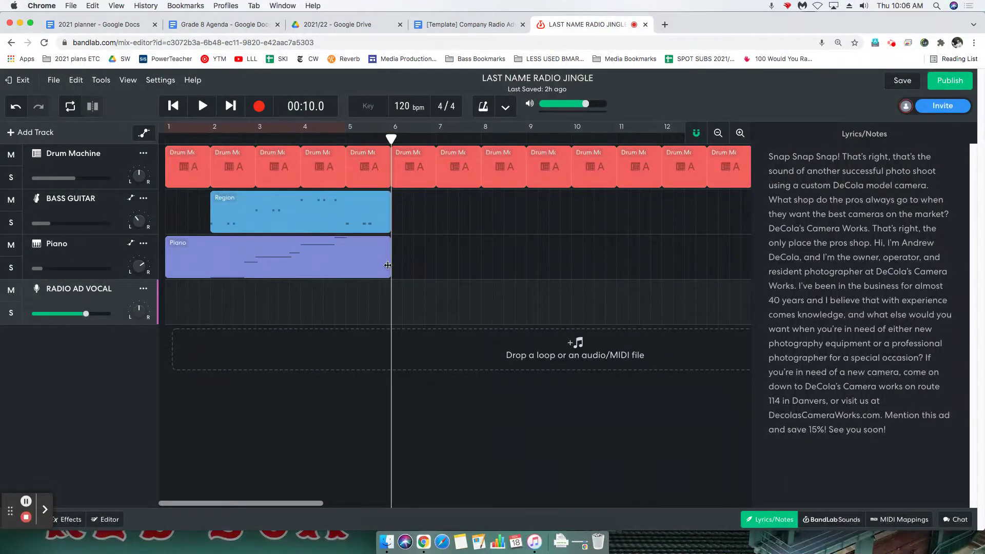
double_click(65, 289)
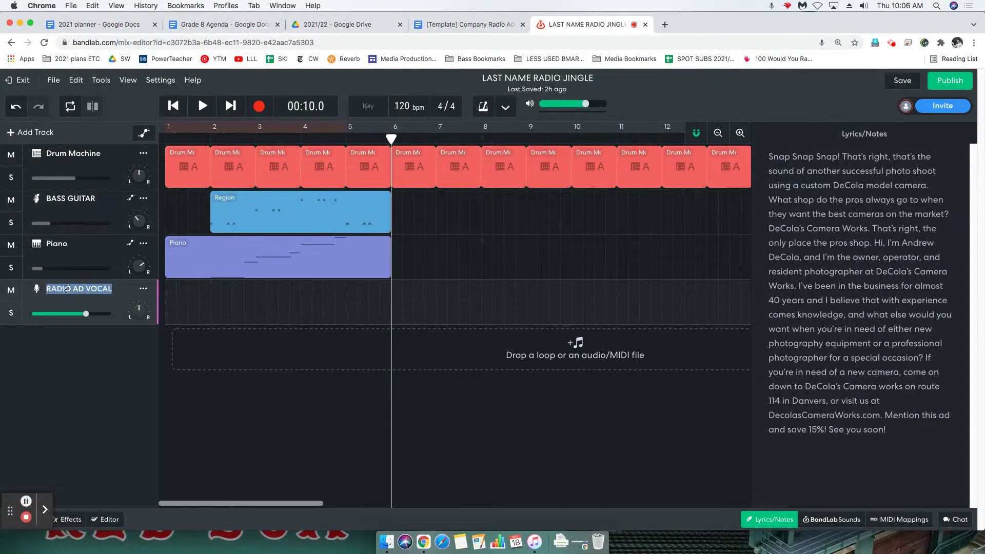
click(68, 298)
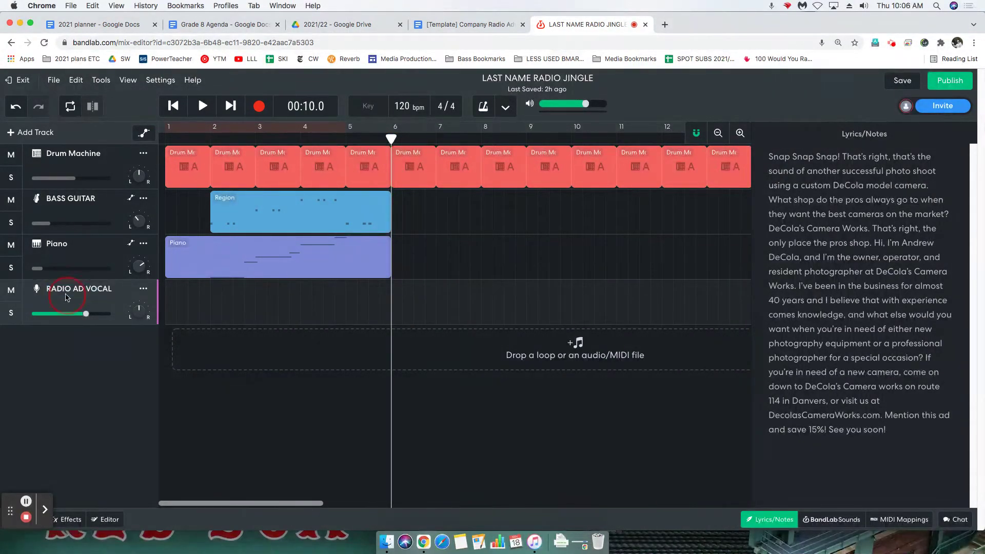
click(12, 314)
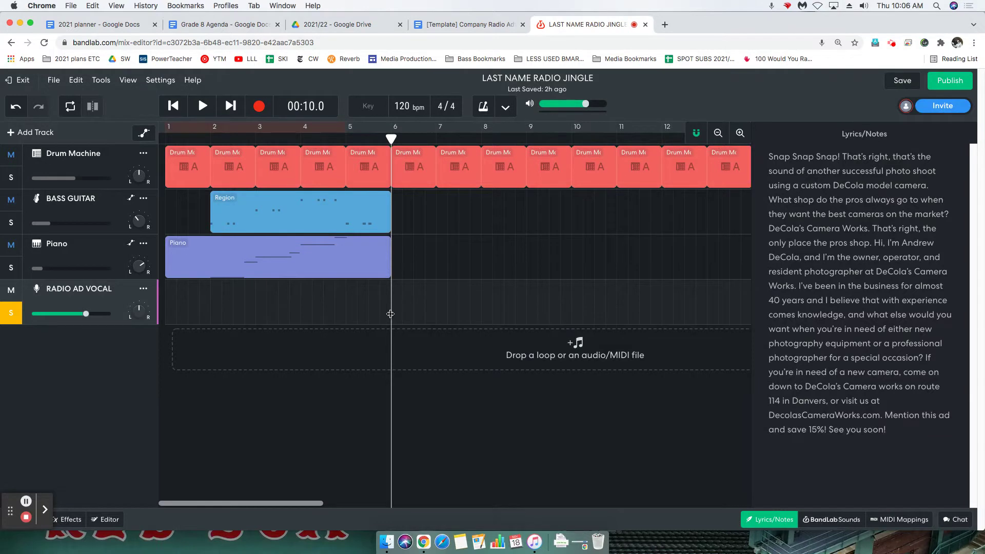
click(9, 318)
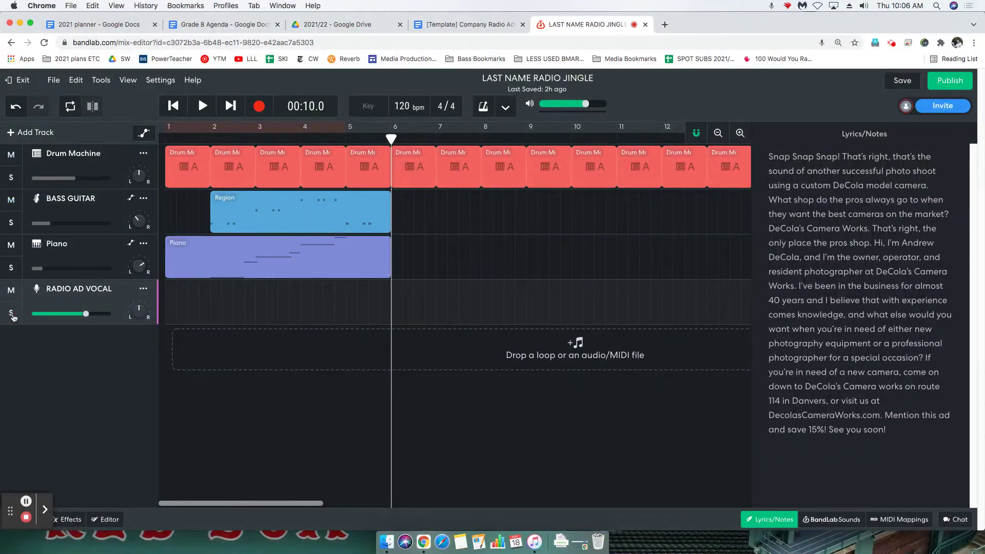
click(14, 318)
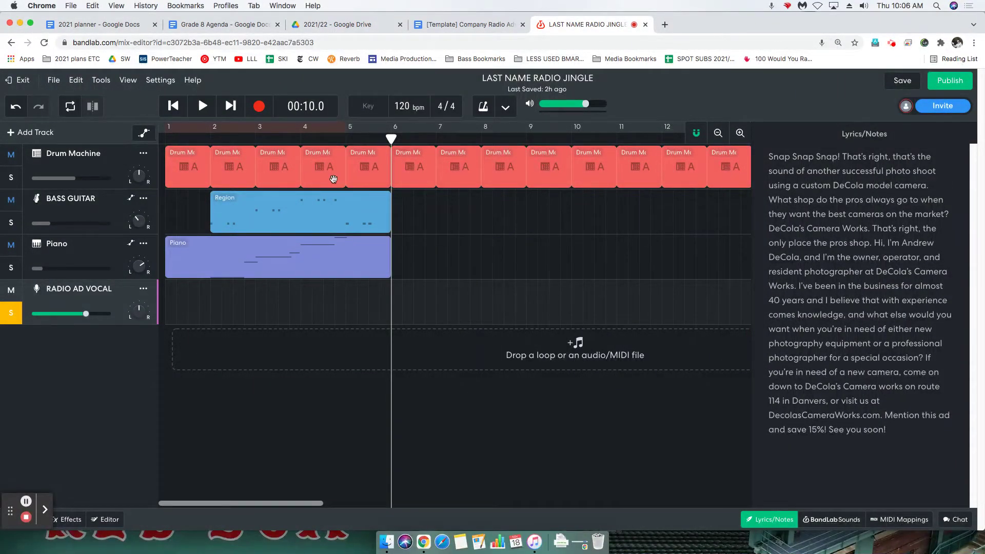
mouse_move(390, 138)
mouse_down()
mouse_move(374, 138)
mouse_move(390, 140)
mouse_up()
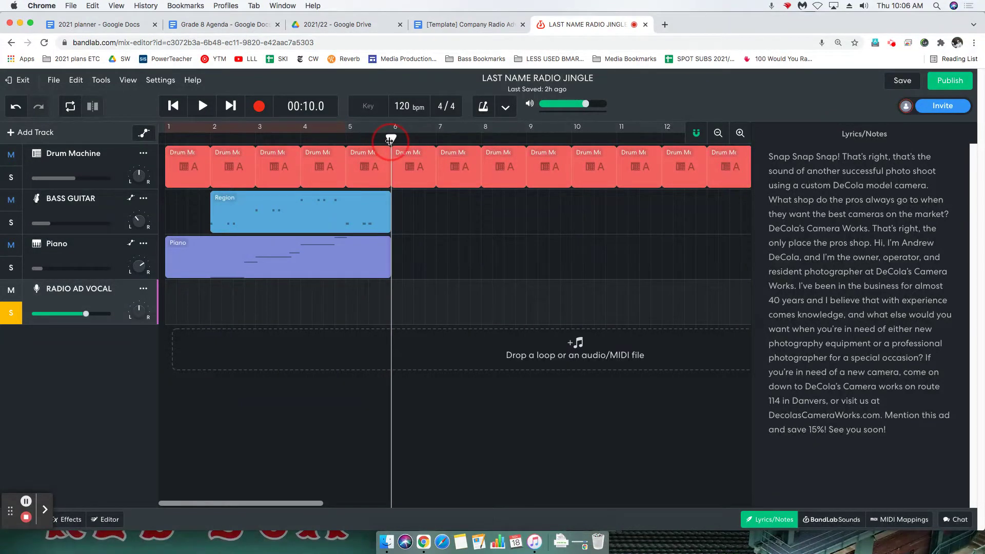
click(258, 106)
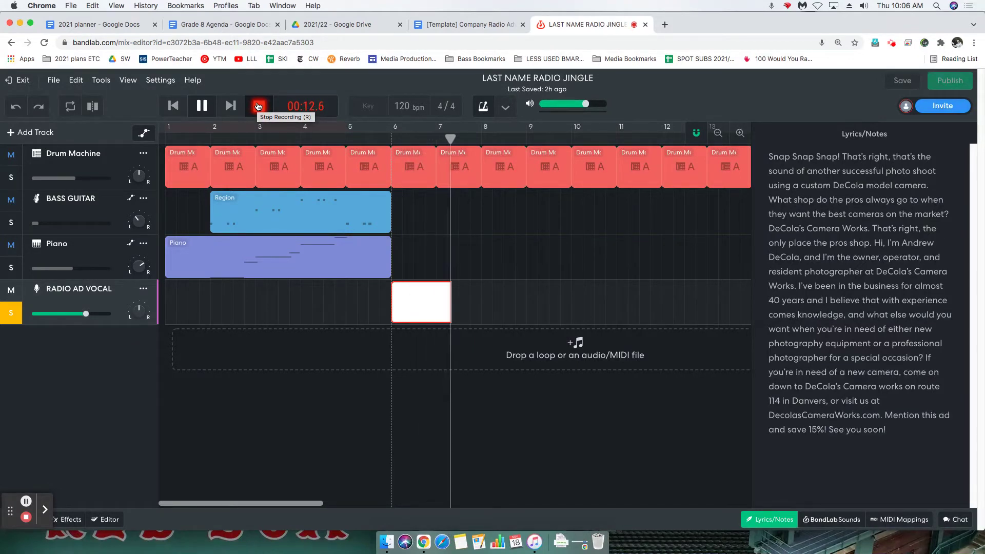
click(258, 106)
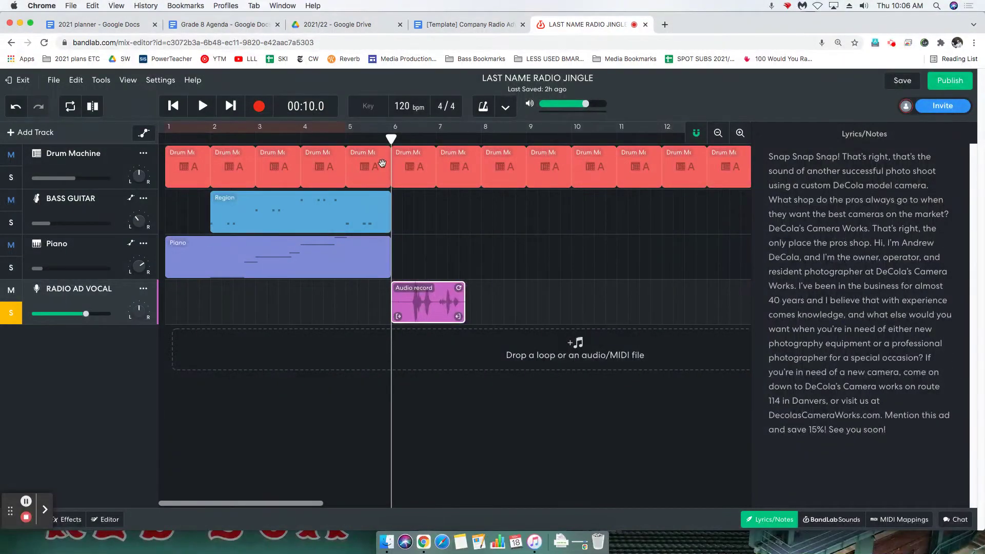
mouse_move(391, 138)
mouse_down()
mouse_move(356, 139)
mouse_move(391, 138)
mouse_up()
key(space)
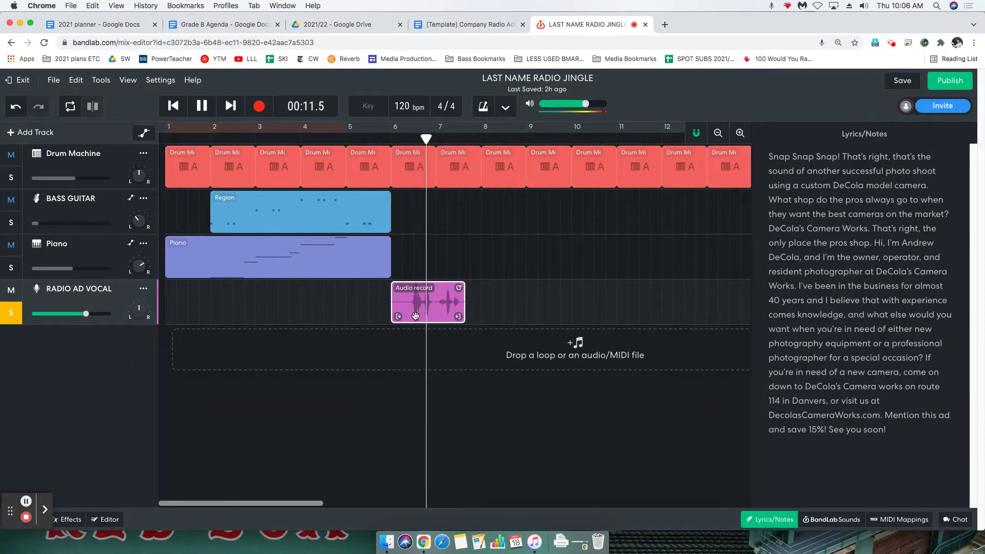
key(space)
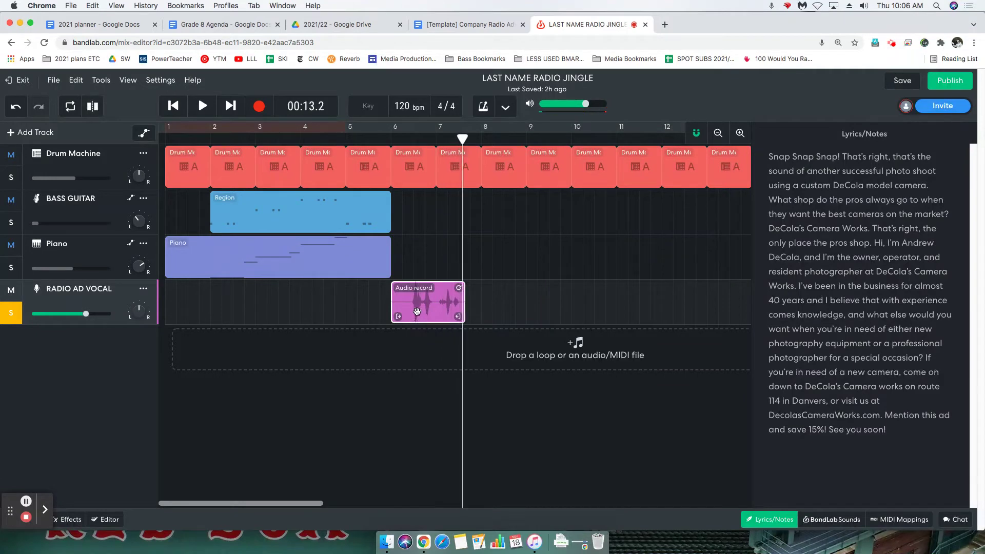
key(Delete)
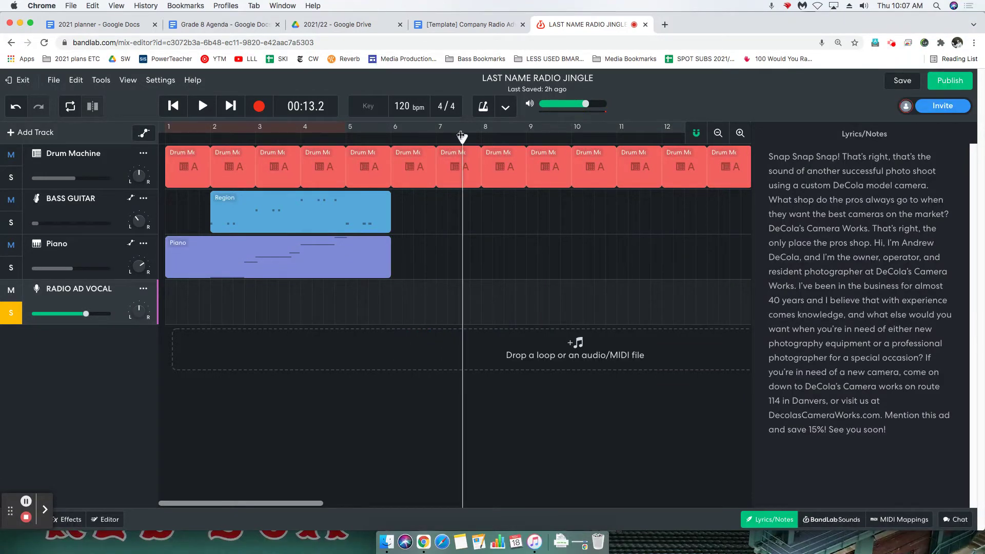
drag(461, 135, 391, 138)
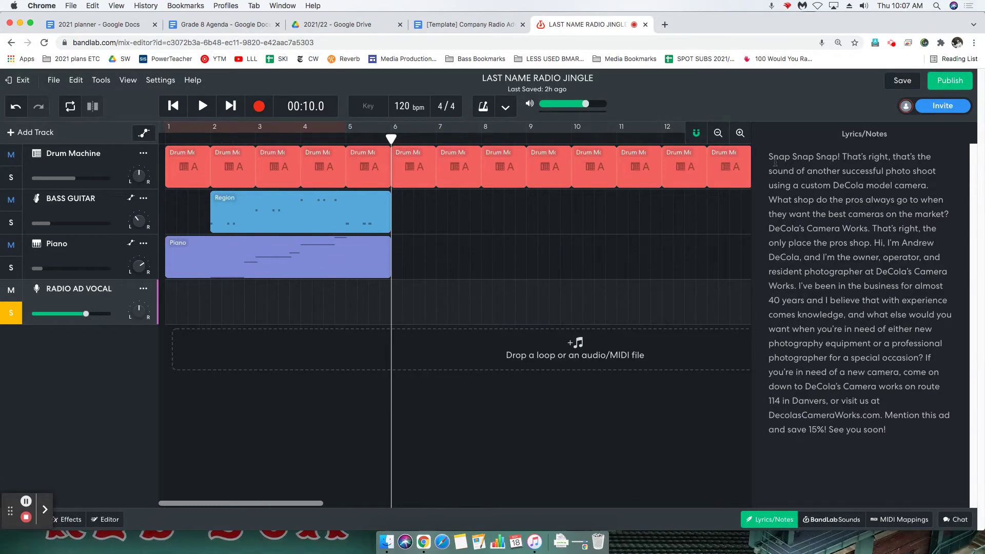
drag(769, 156, 889, 443)
Step: Record the spoken ad script on RADIO AD VOCAL from 10 seconds, then stop recording
click(817, 128)
drag(769, 156, 776, 157)
click(769, 156)
click(267, 108)
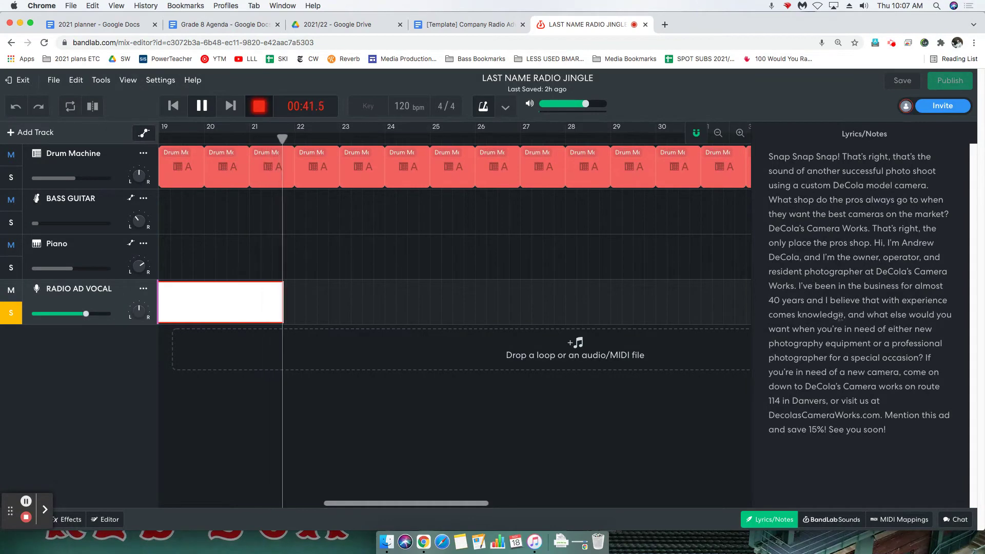
drag(848, 315, 923, 358)
click(923, 357)
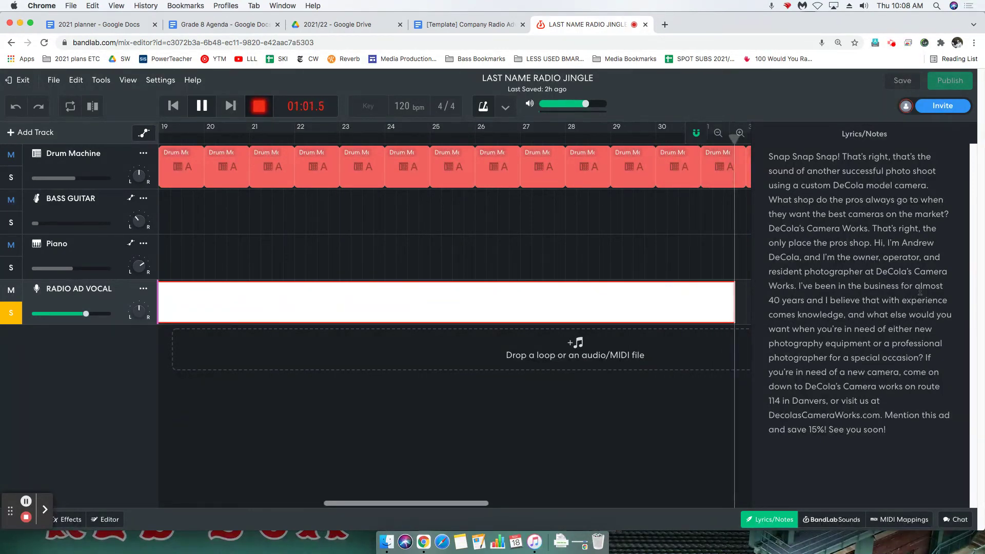
click(258, 112)
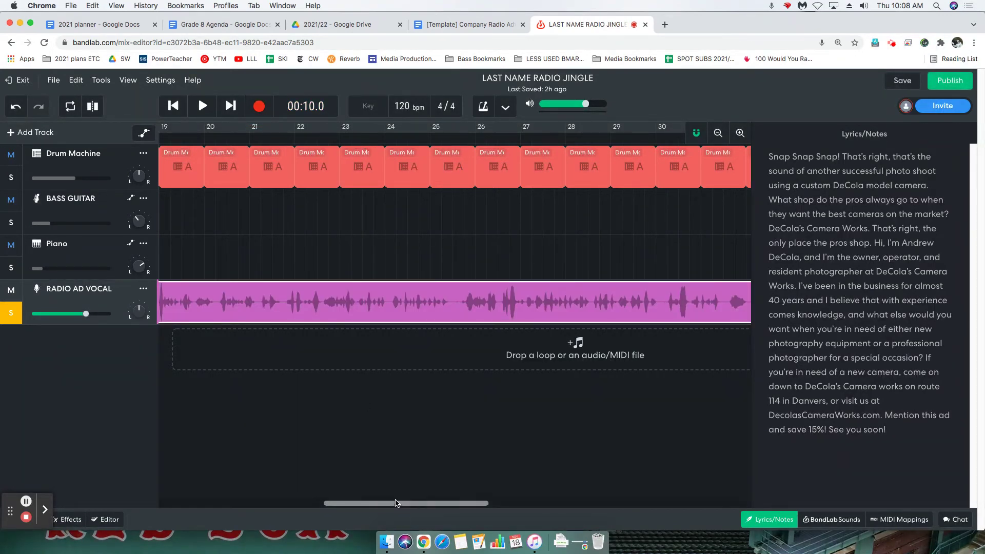
drag(386, 503, 231, 479)
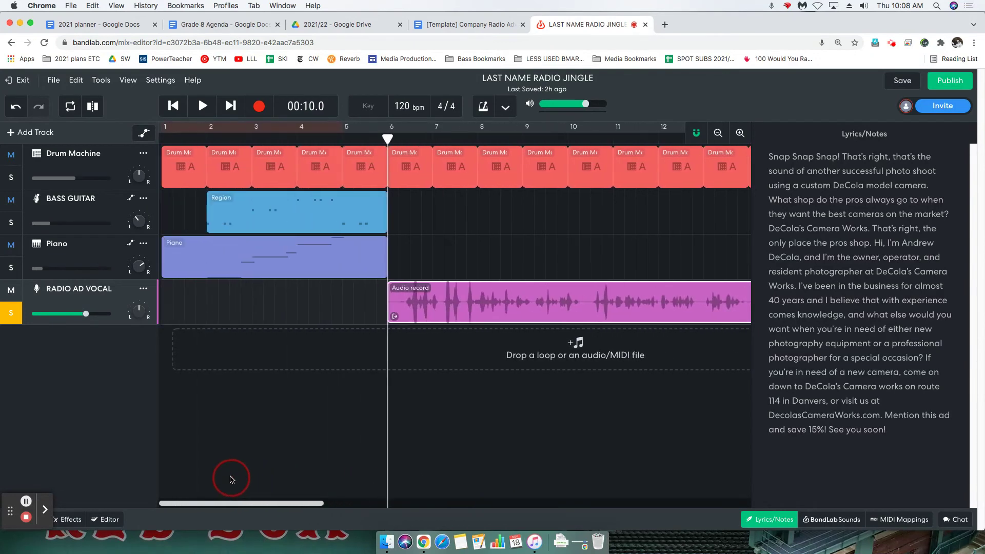
drag(389, 138, 376, 138)
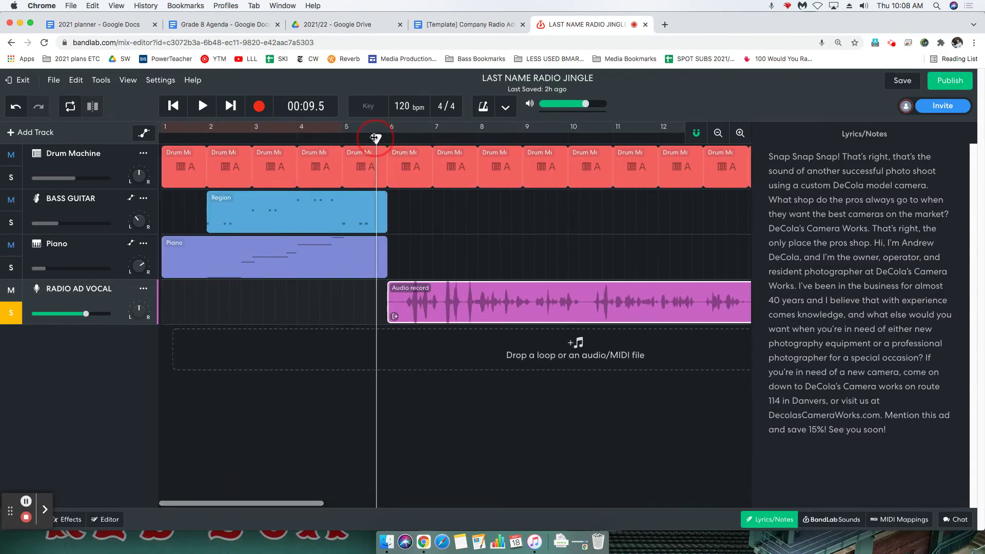
key(space)
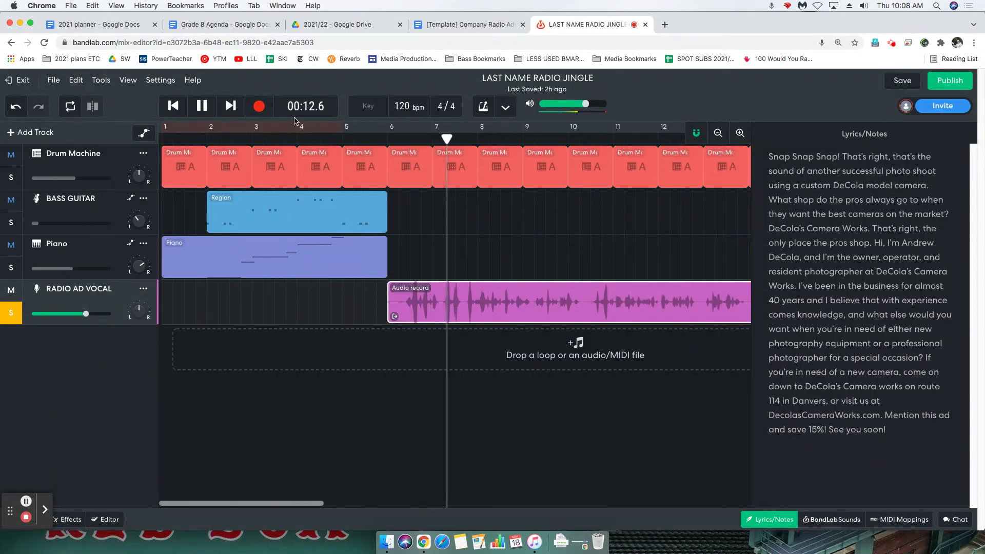
click(203, 107)
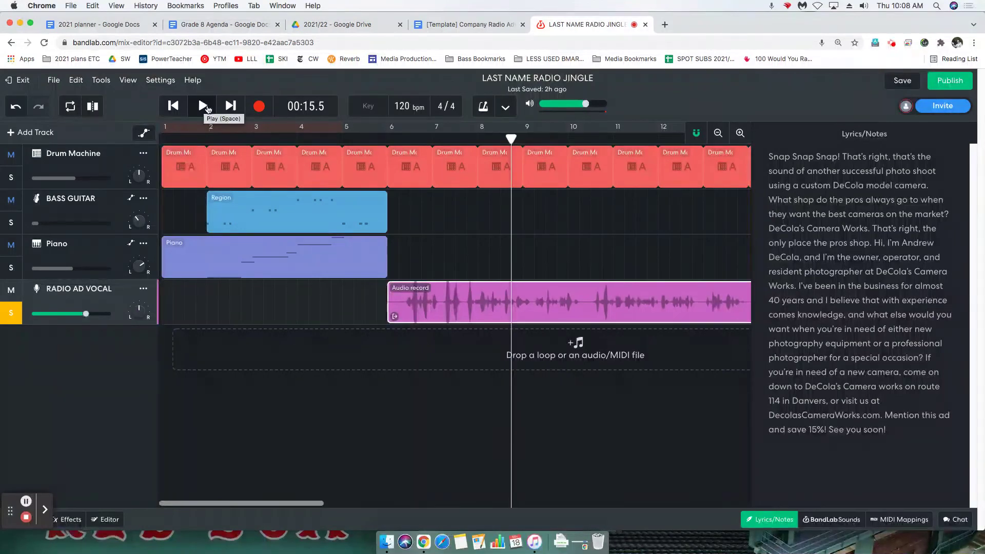